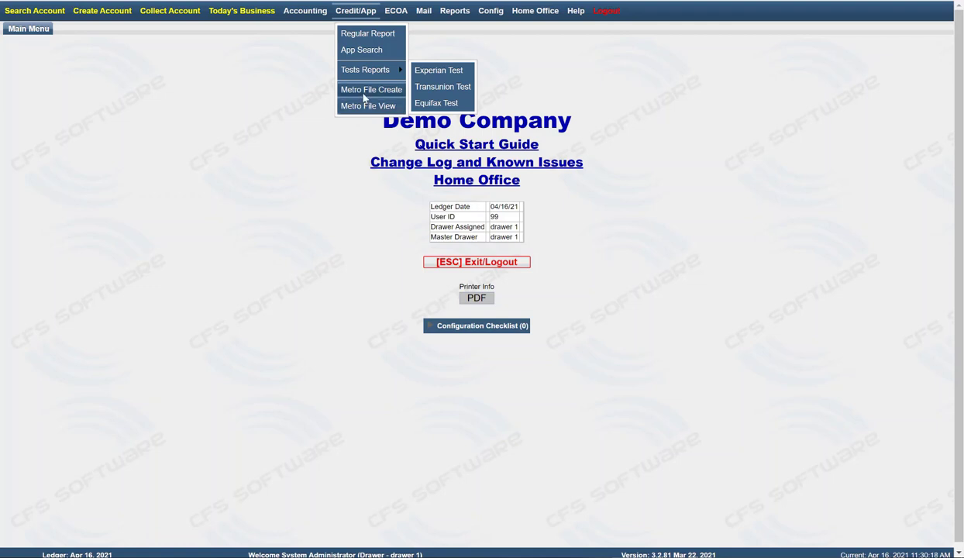
- Open the Metro File Create form and review the Files to Process choices, keeping All selected
click(363, 97)
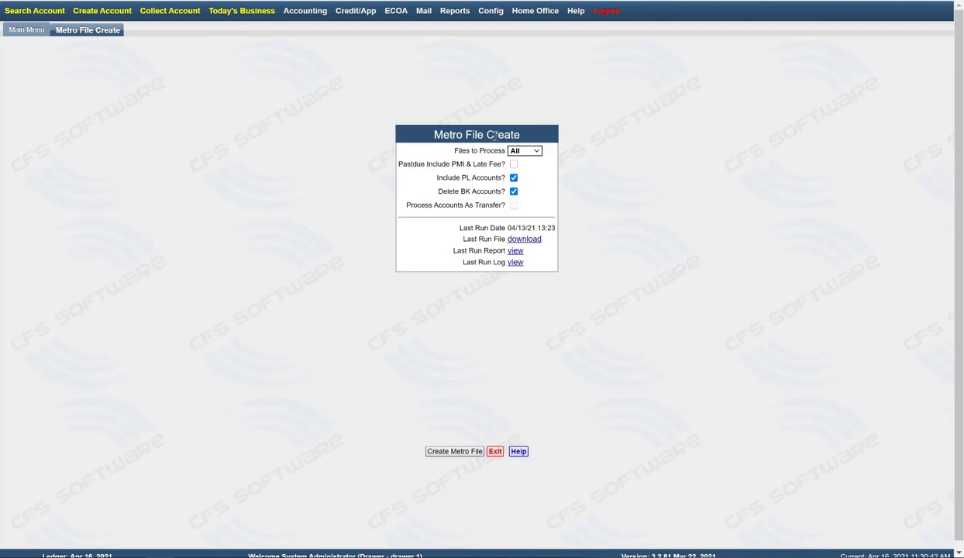
click(538, 151)
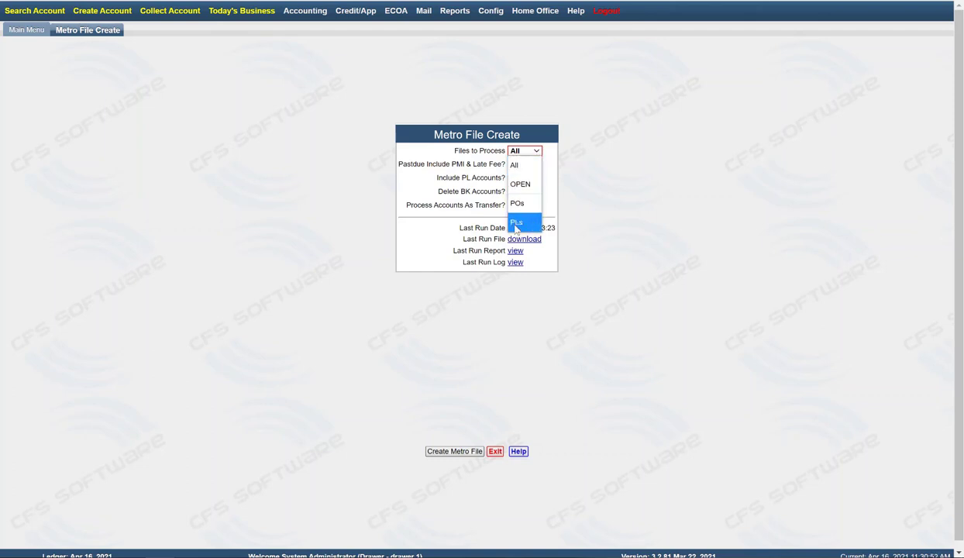
click(635, 196)
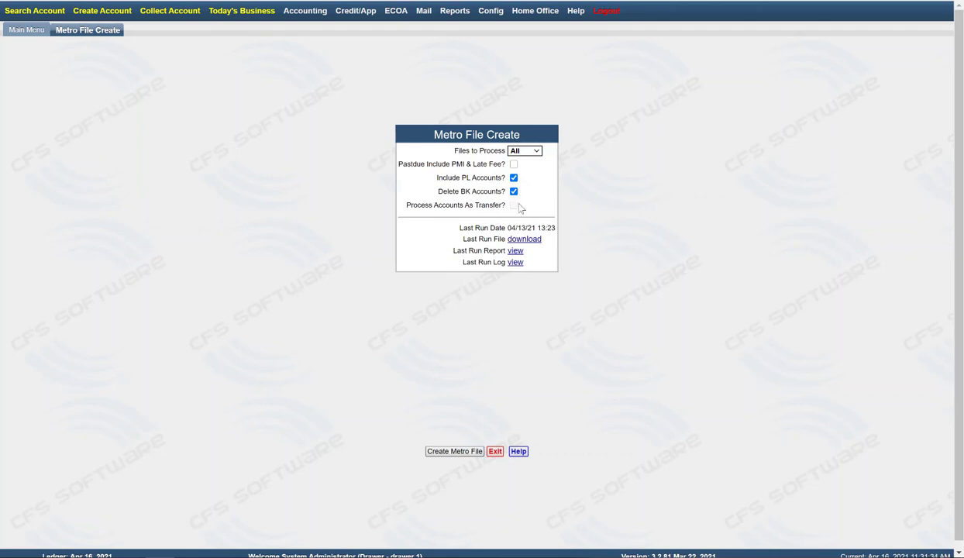
mouse_move(517, 210)
- Open the help guide for Metro File Create and read through its option descriptions up to the Metro File View section
click(518, 453)
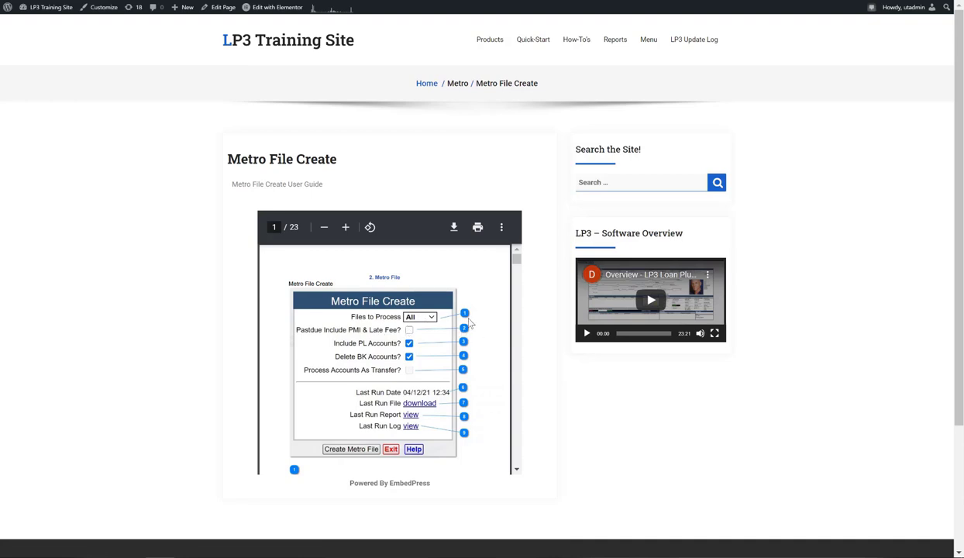
scroll(465, 321, down, 3)
scroll(469, 322, down, 10)
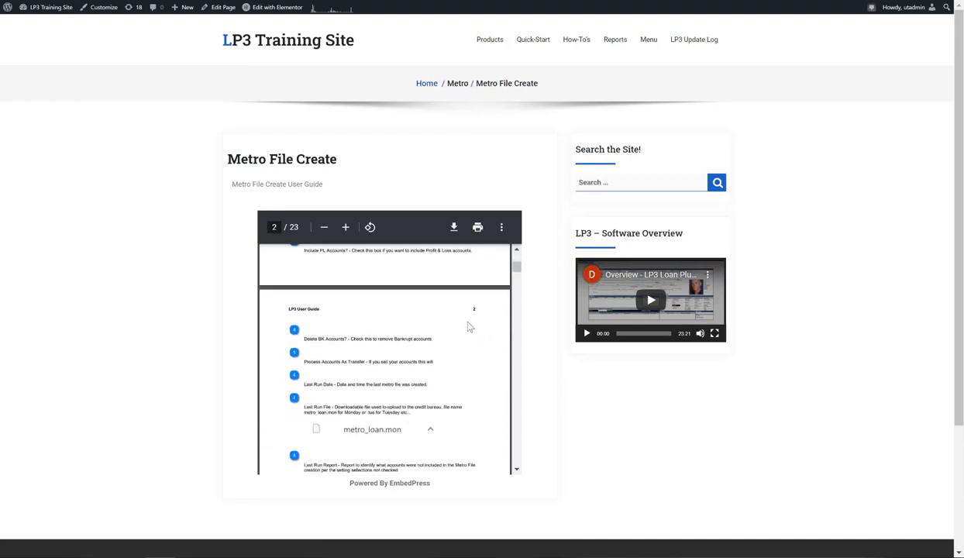
scroll(462, 312, up, 3)
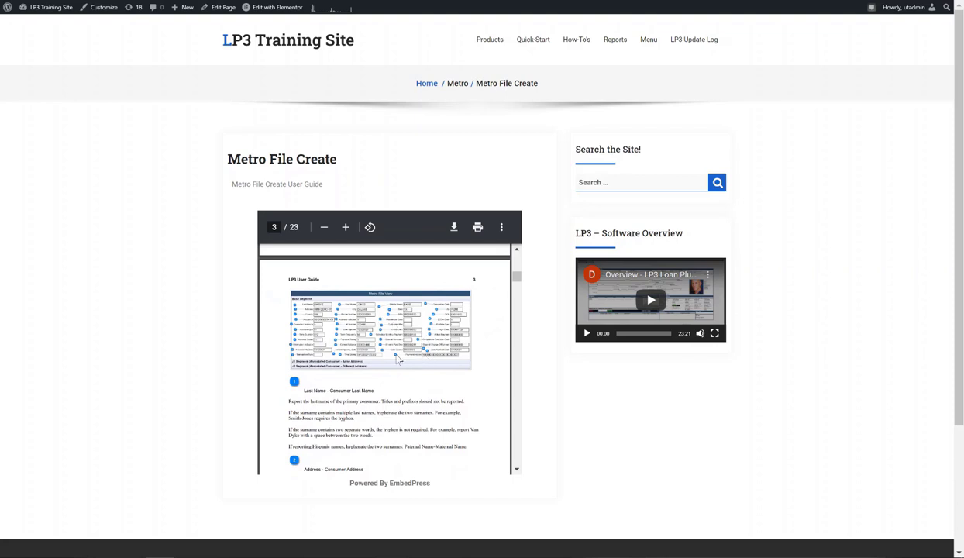
scroll(391, 353, down, 1)
scroll(398, 358, down, 1)
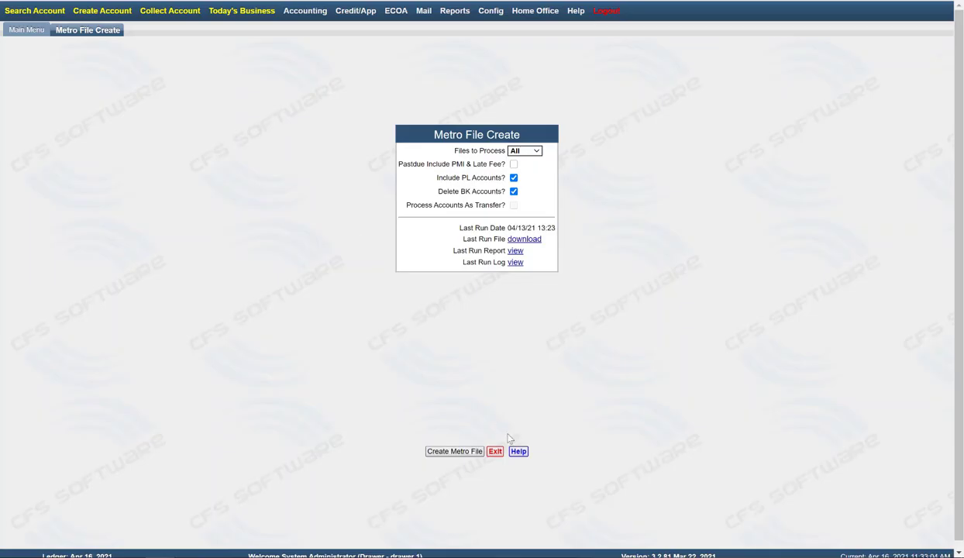
- Create the metro file for All files, bring up the save options for its download link, and close the form
click(438, 456)
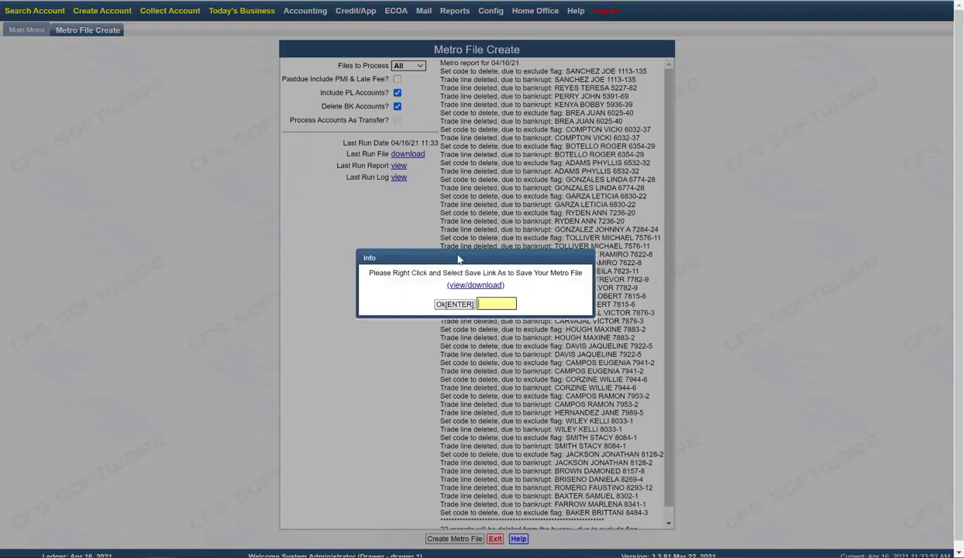
right_click(452, 287)
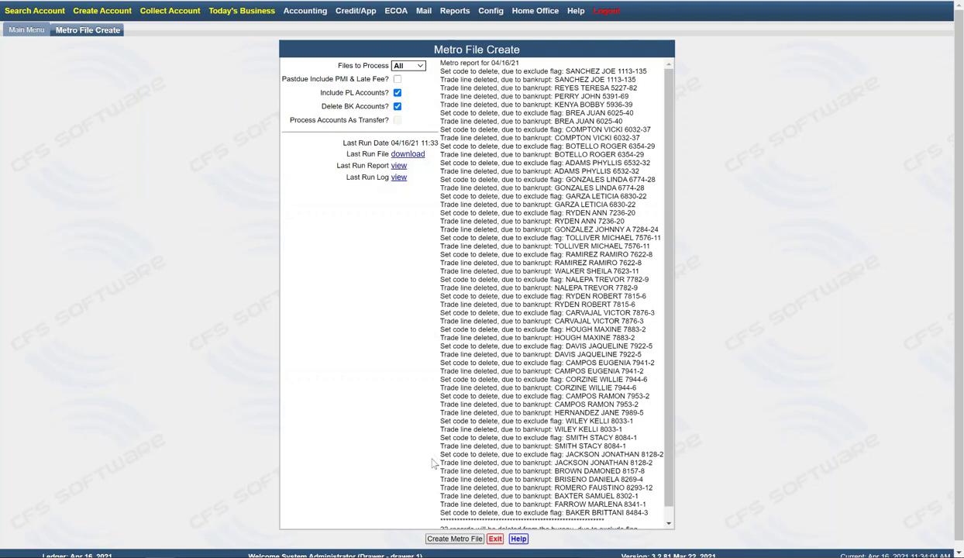
click(496, 539)
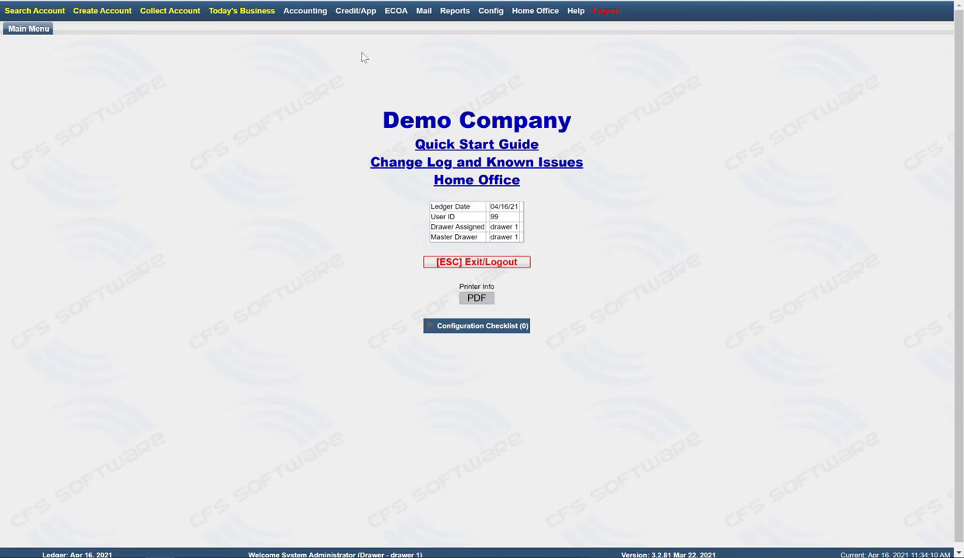
- Open Metro File View and examine the fields in the Base, J1 and J2 segments of the first account
click(356, 11)
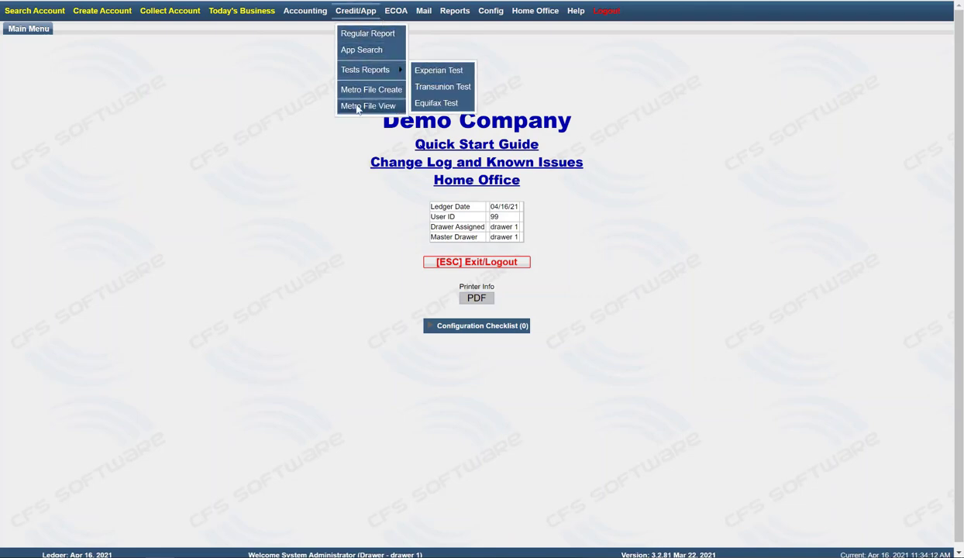
click(361, 107)
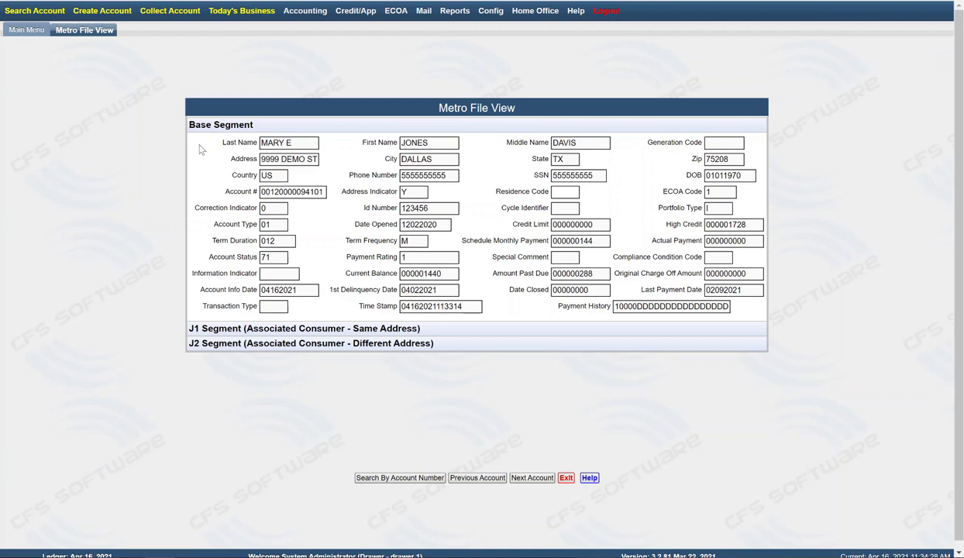
click(287, 142)
text(E)
click(224, 329)
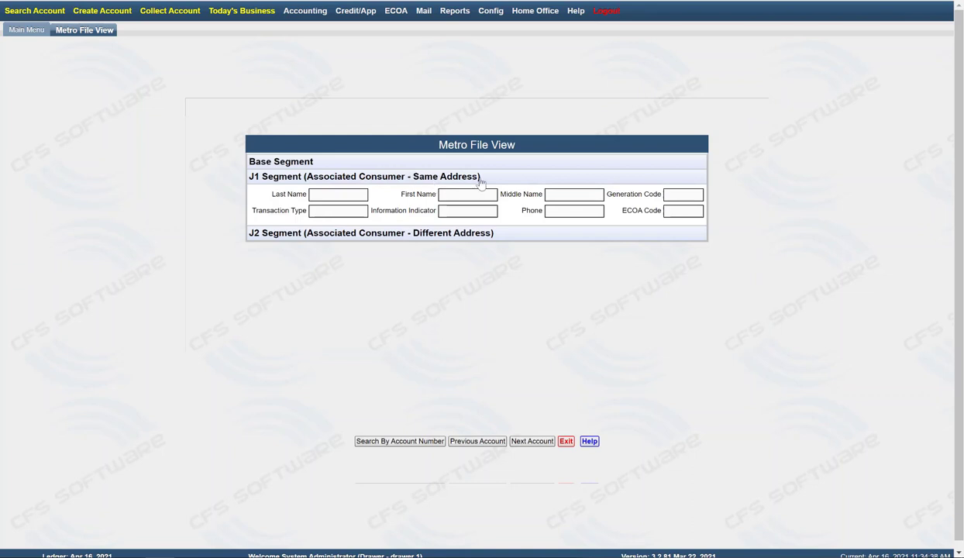
click(274, 237)
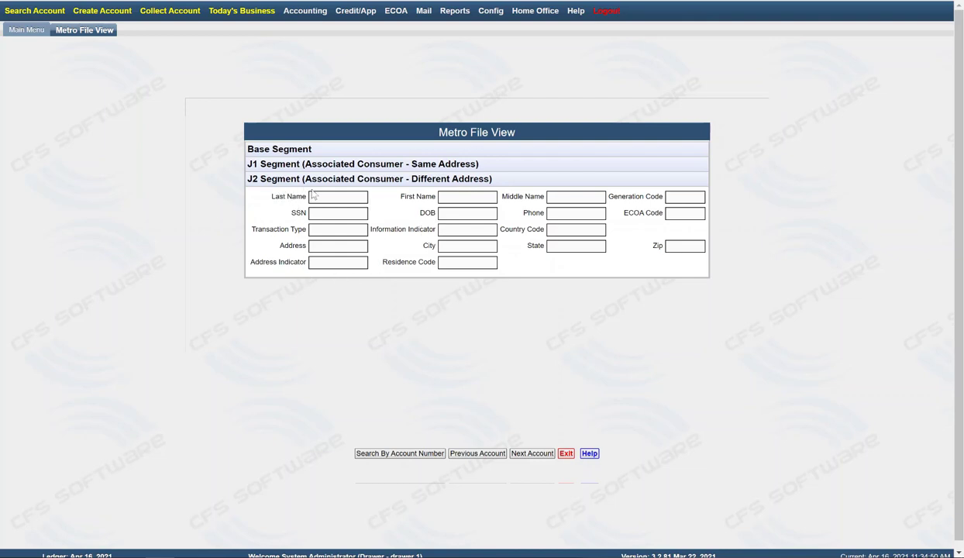
click(281, 149)
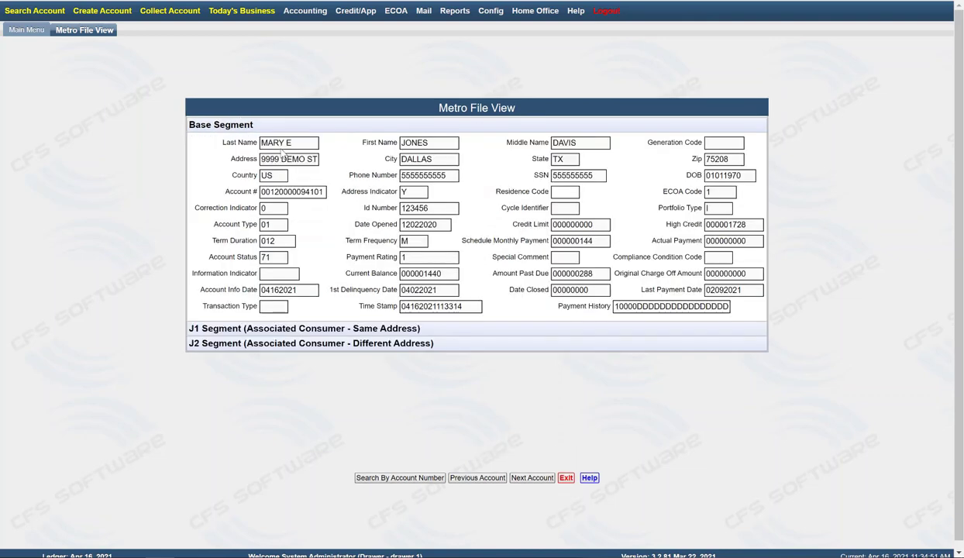
click(222, 329)
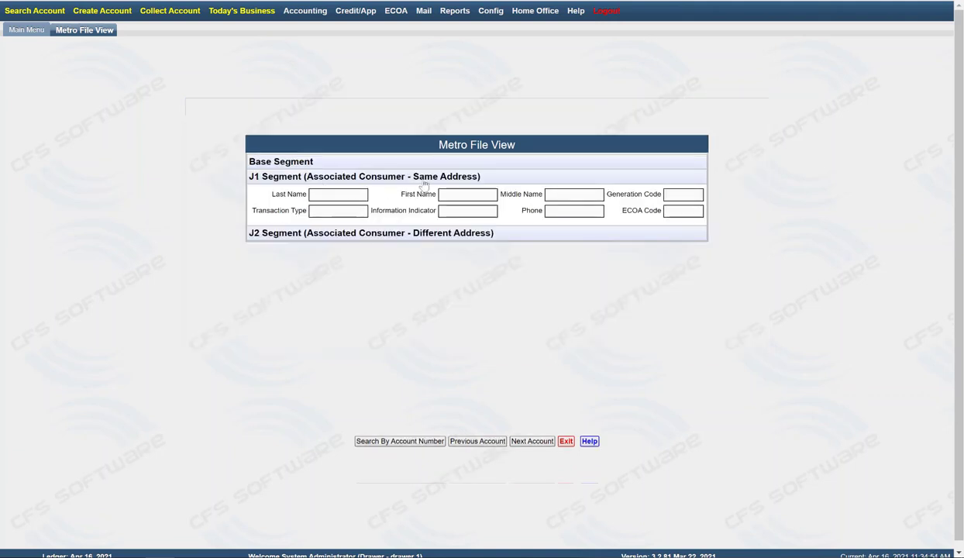
click(263, 237)
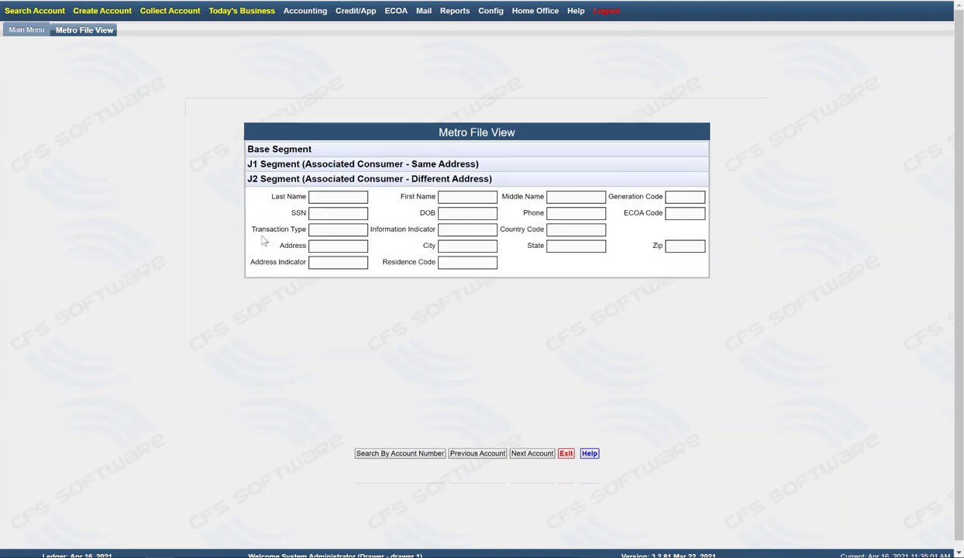
- Open the help guide for Metro File View and read the numbered Base Segment field descriptions through page 7
click(587, 455)
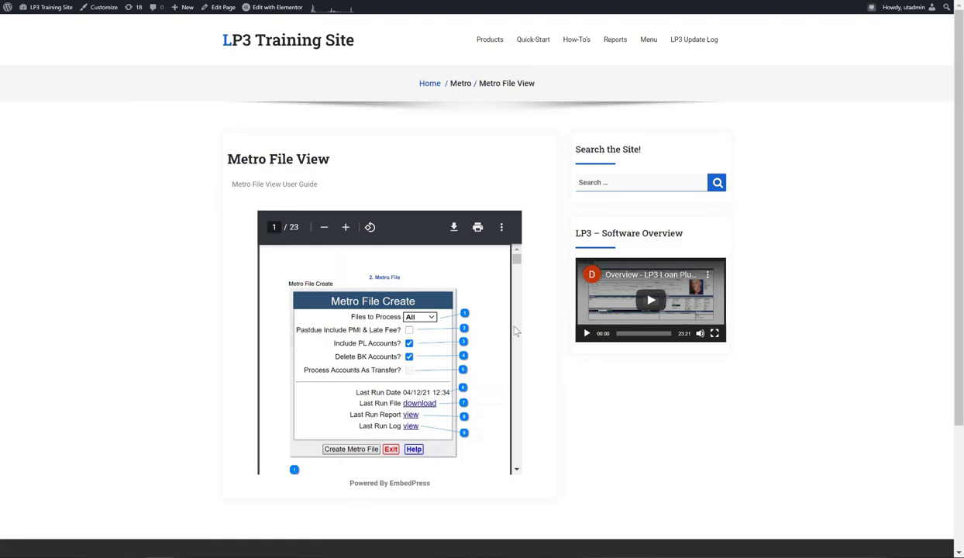
scroll(499, 338, down, 1)
scroll(500, 338, down, 8)
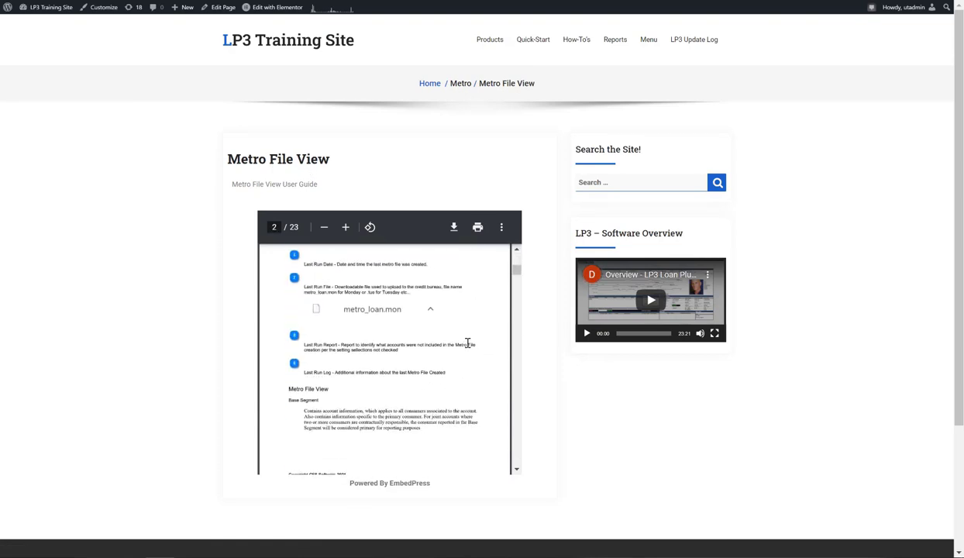
scroll(453, 348, down, 5)
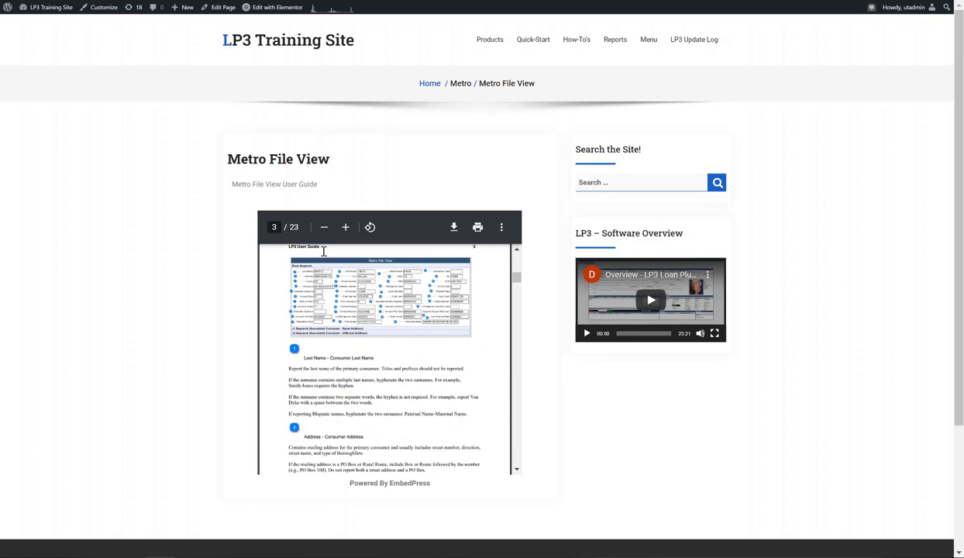
scroll(296, 353, down, 3)
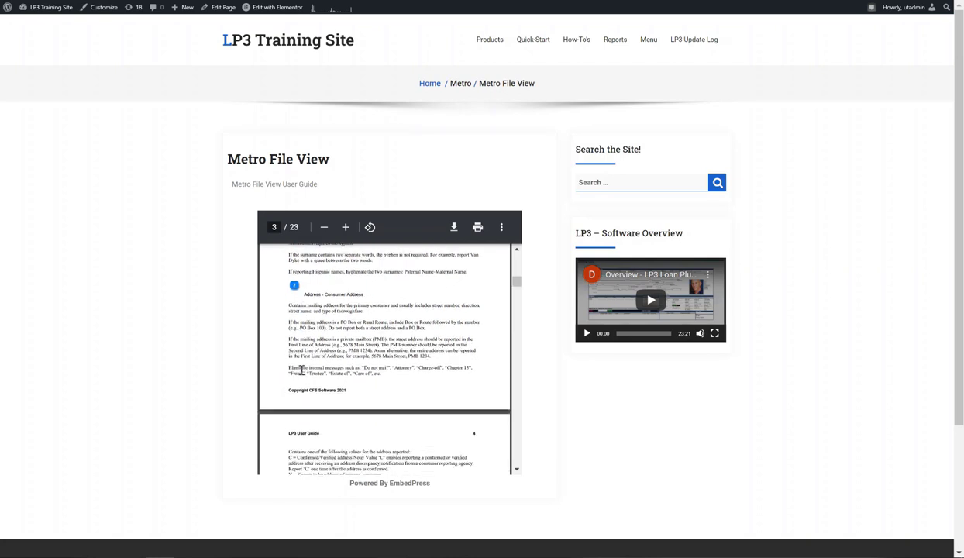
scroll(319, 352, down, 3)
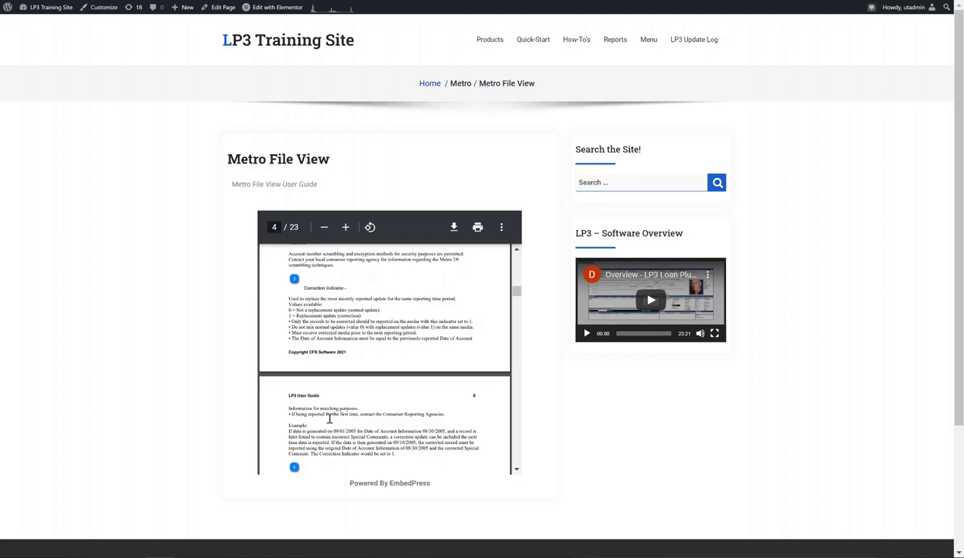
scroll(397, 389, down, 3)
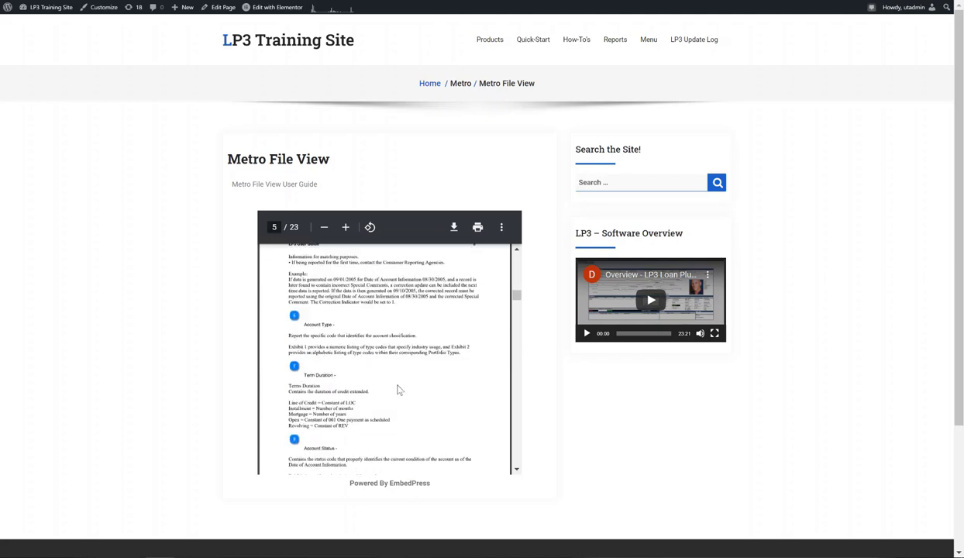
scroll(398, 390, down, 8)
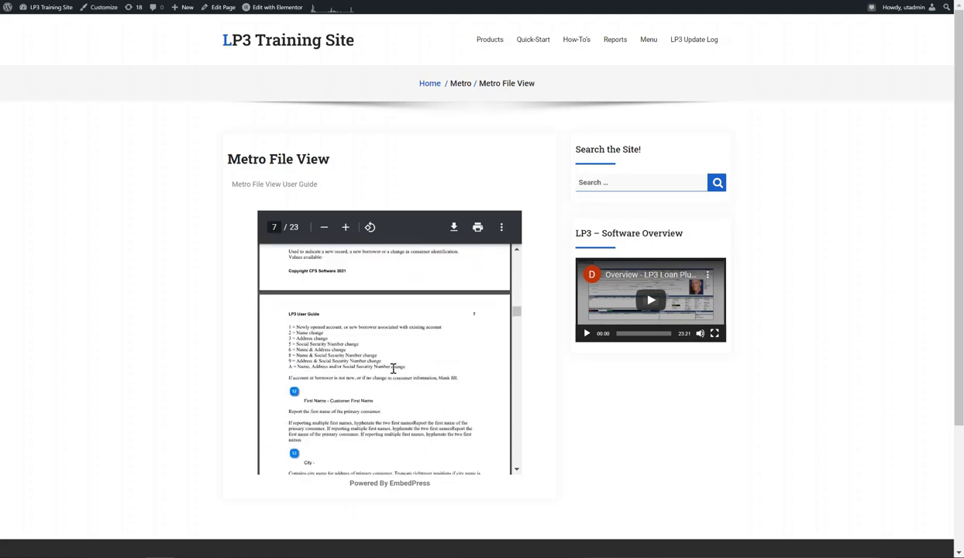
scroll(328, 371, down, 1)
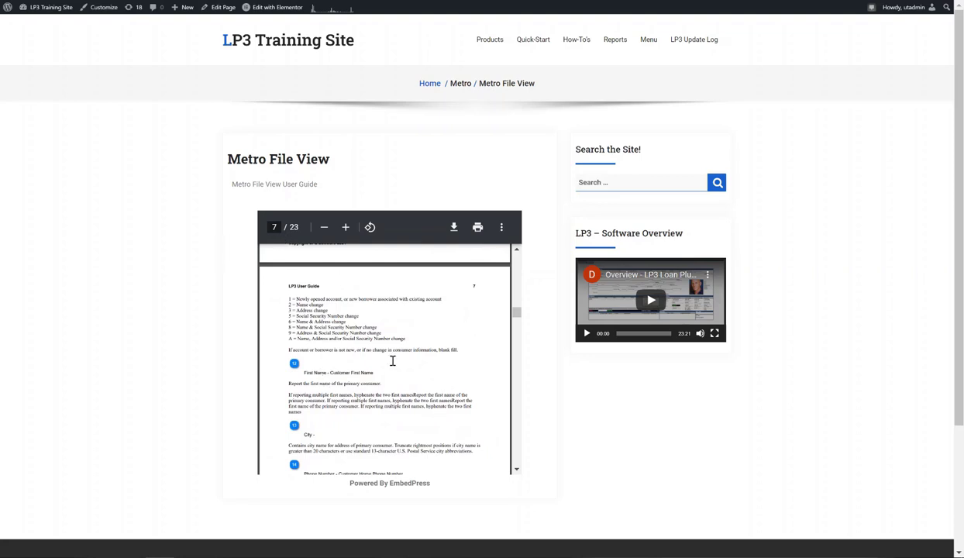
scroll(393, 406, down, 8)
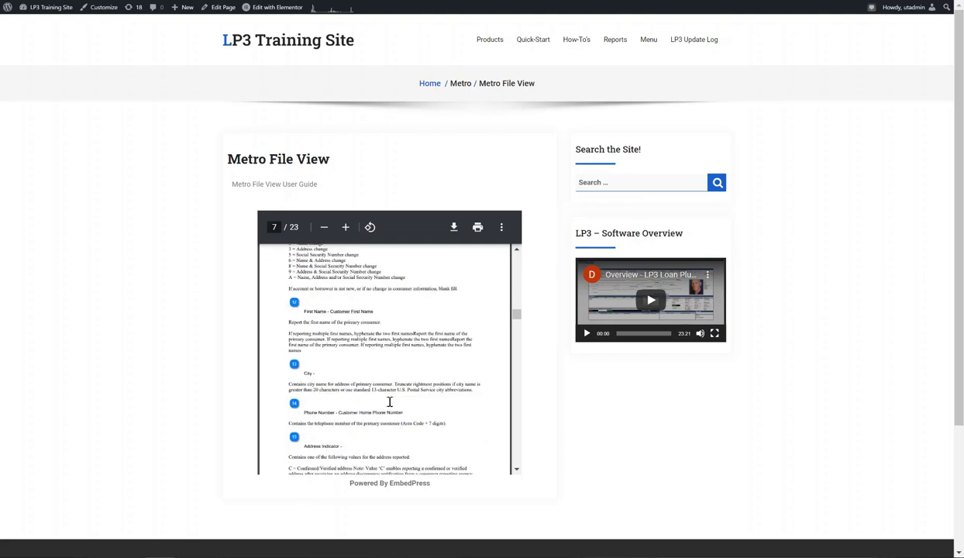
scroll(379, 387, down, 1)
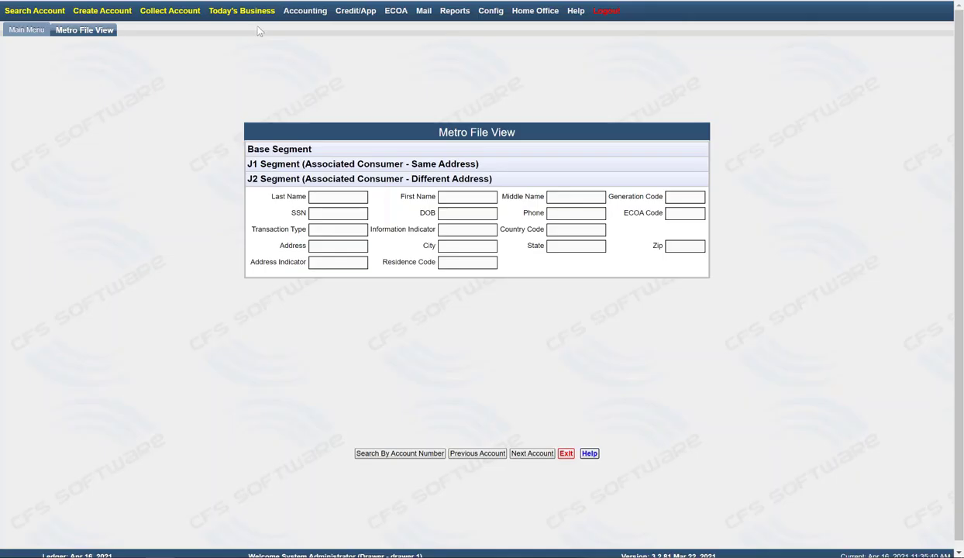
- Return to the Base Segment and page forward through the account records in the metro file
click(281, 148)
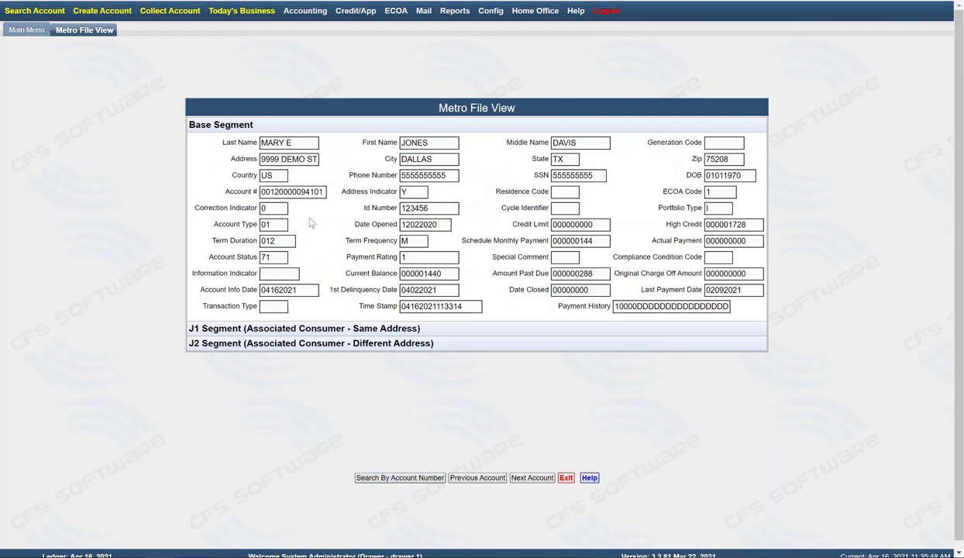
click(293, 192)
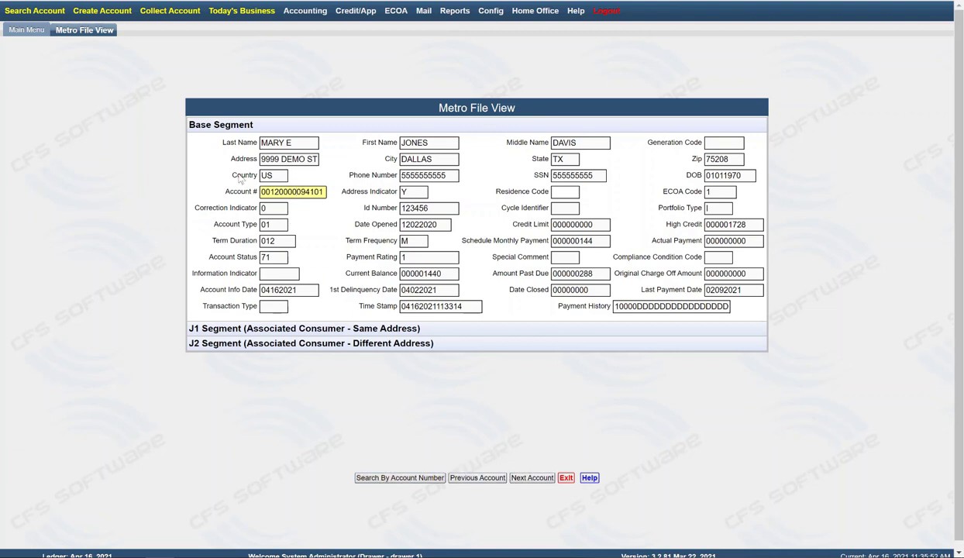
click(533, 479)
click(532, 478)
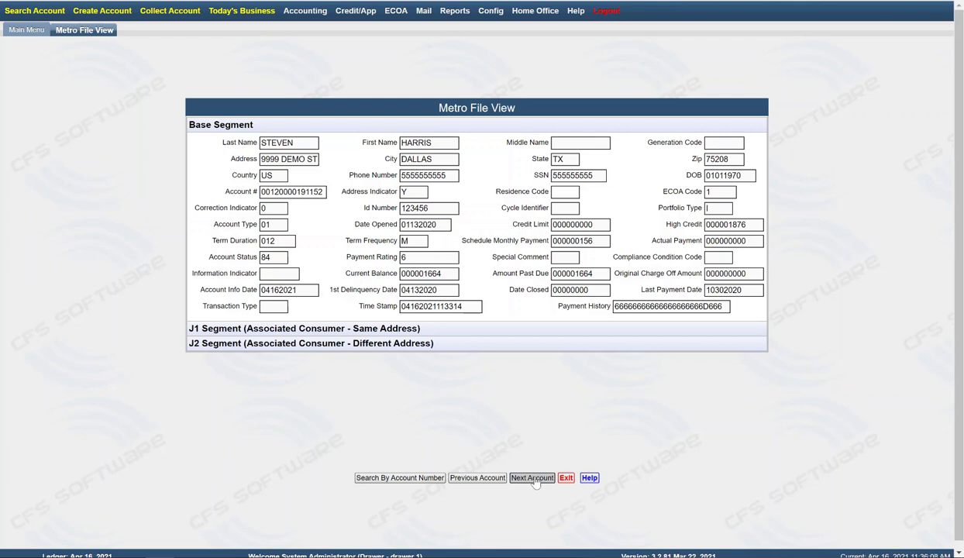
click(532, 478)
click(532, 479)
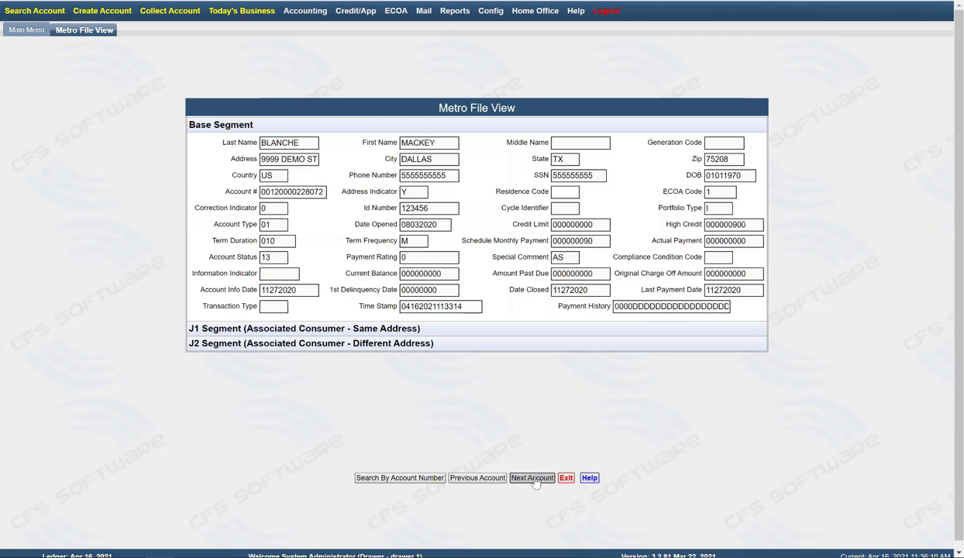
click(533, 478)
click(533, 478)
click(533, 478)
click(533, 478)
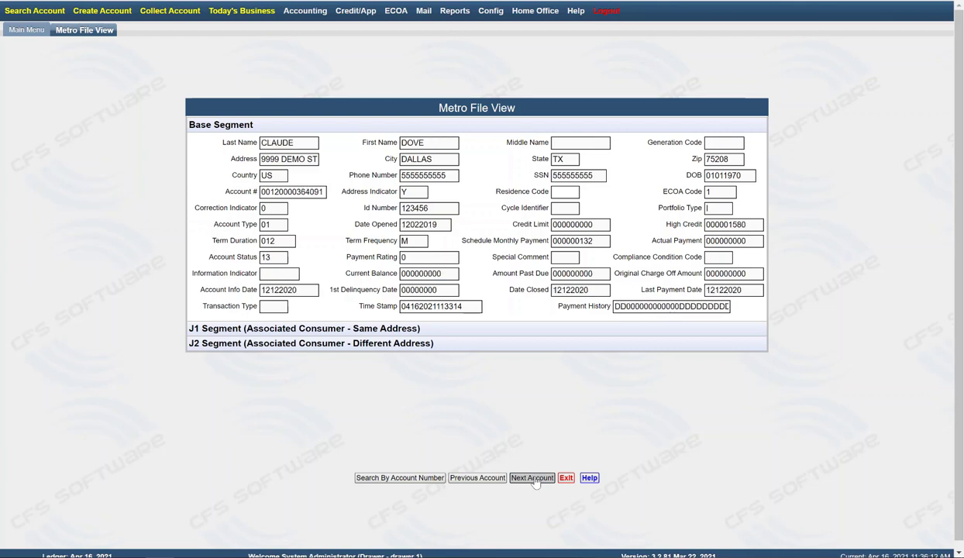
click(532, 478)
click(533, 478)
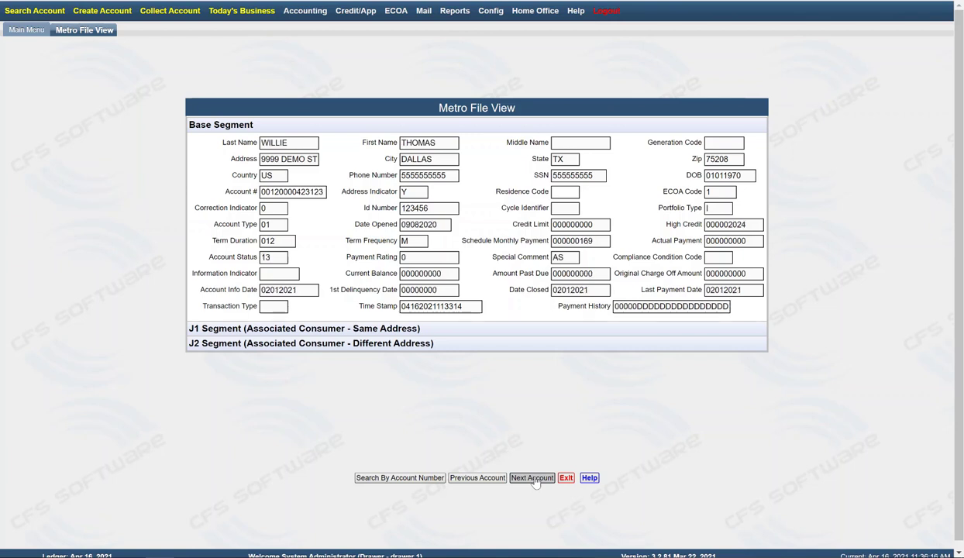
click(533, 478)
click(533, 478)
click(531, 478)
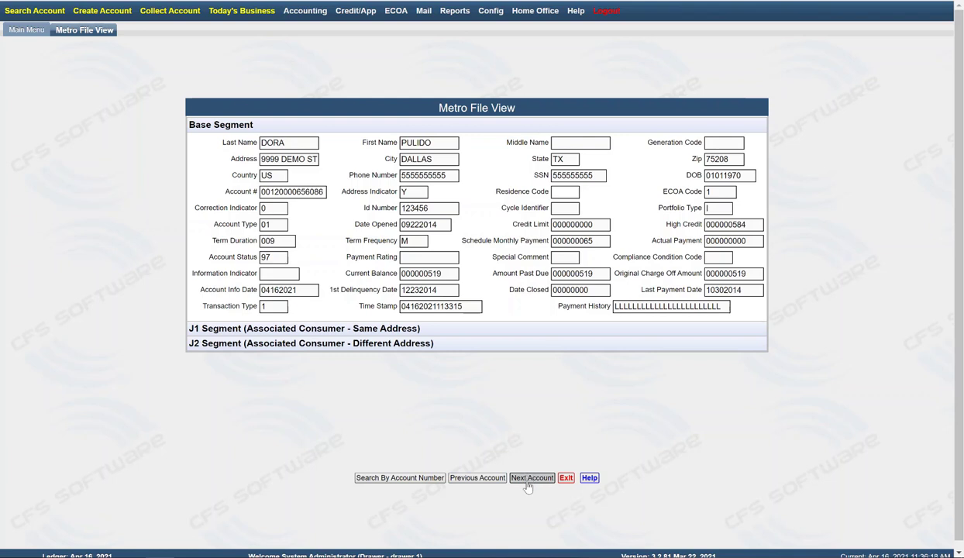
- Page back through the previous account records in Metro File View
click(457, 478)
click(463, 478)
click(465, 479)
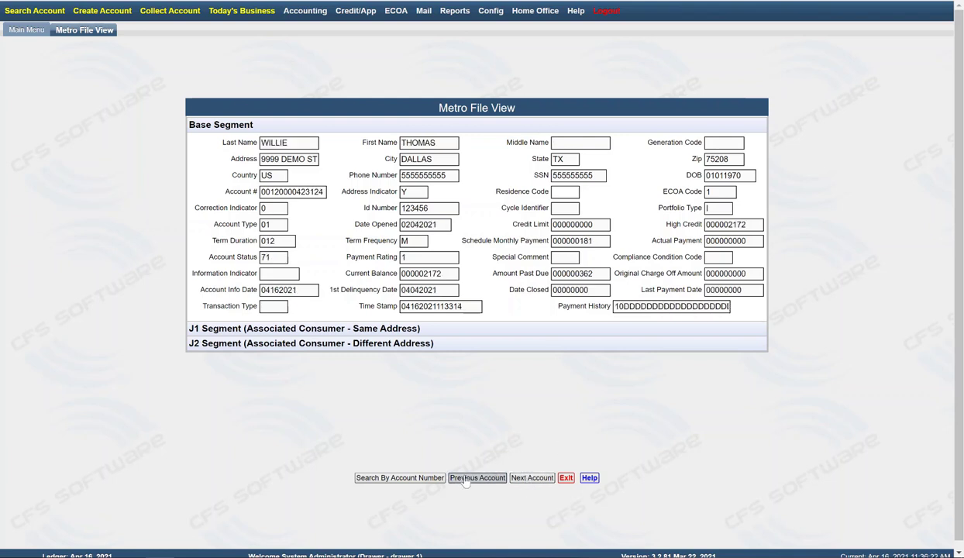
click(459, 478)
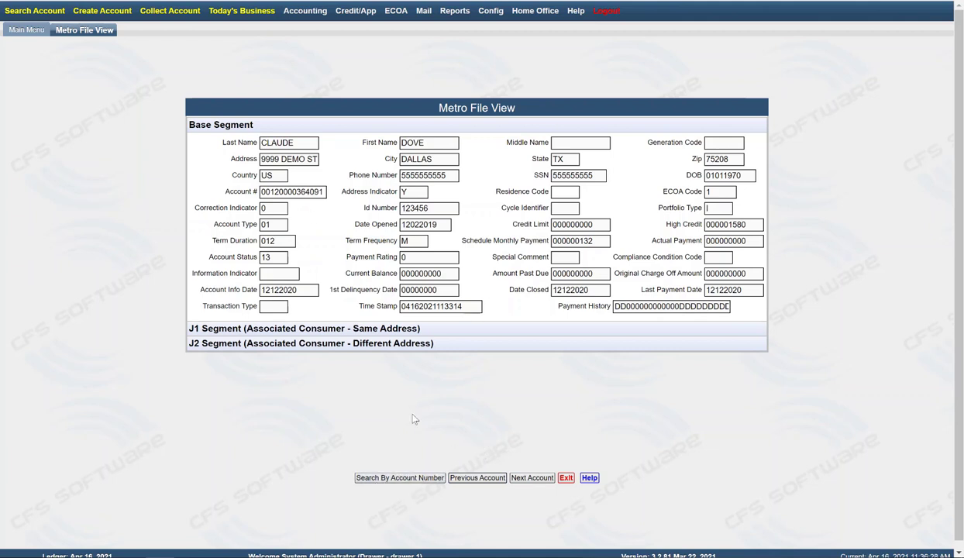
- Reopen Metro File Create for a look, and exit both it and Metro File View to return to the main menu
mouse_move(341, 15)
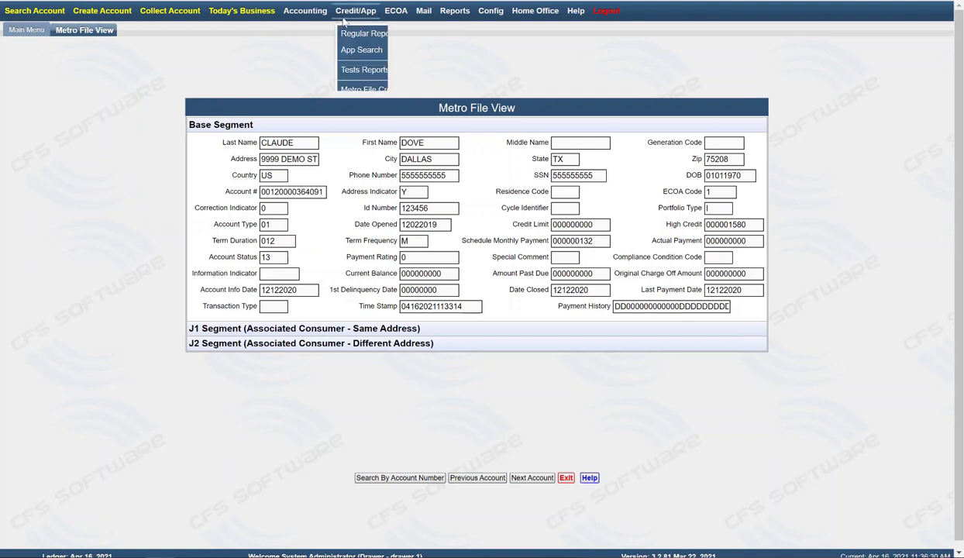
click(361, 91)
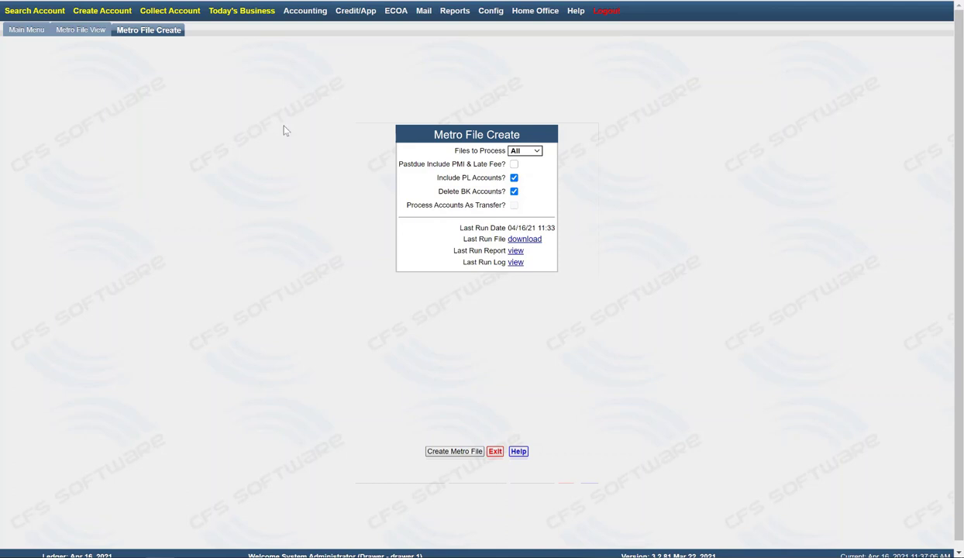
mouse_move(350, 19)
click(491, 453)
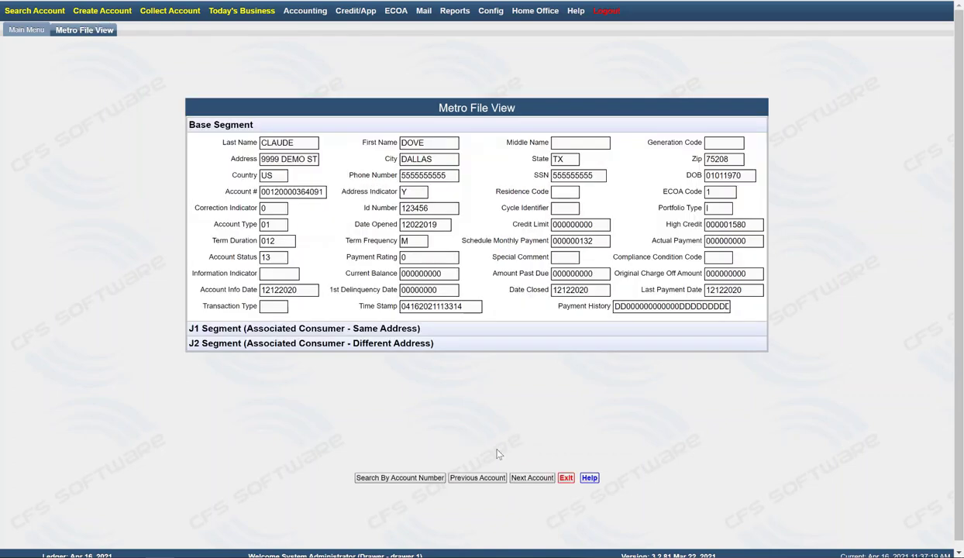
click(569, 479)
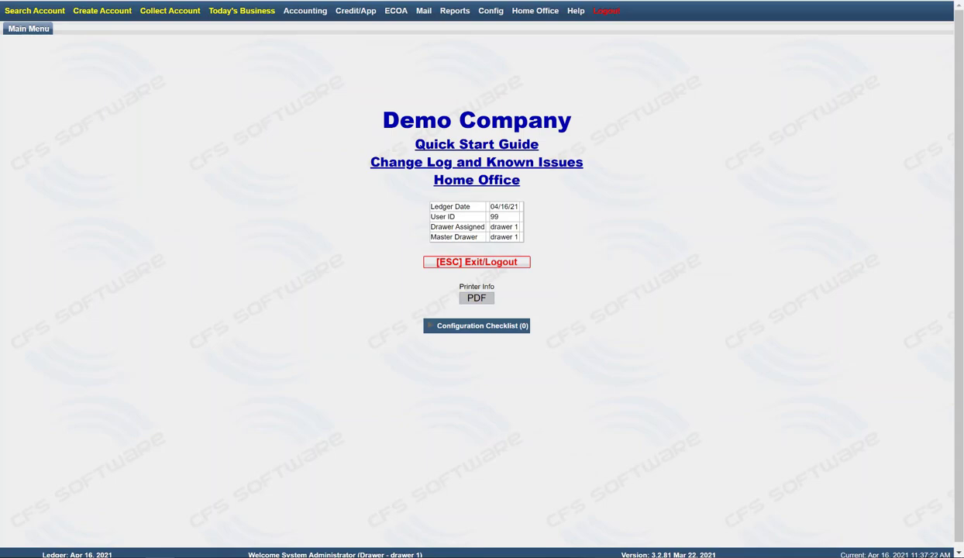